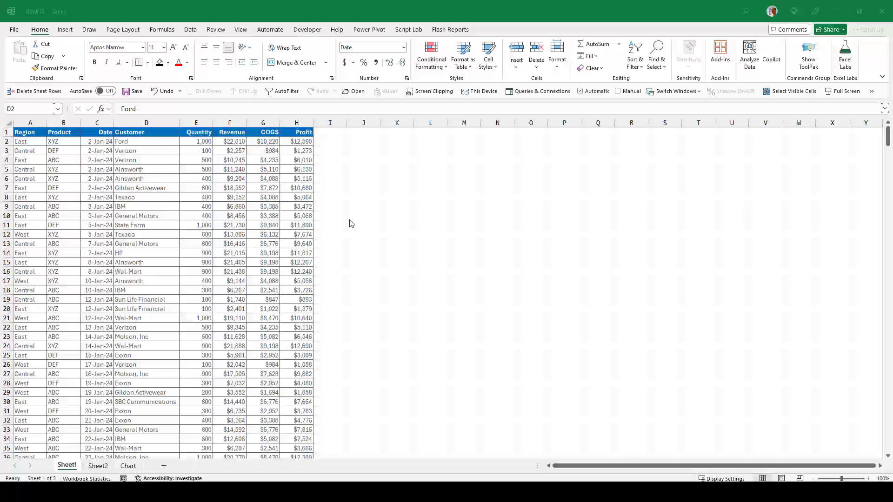
Step: Create a PivotTable from the Sheet1 data on a new worksheet, with Customer in rows and the sum of Revenue as values
{"action": "left_click", "coordinate": [205, 161]}
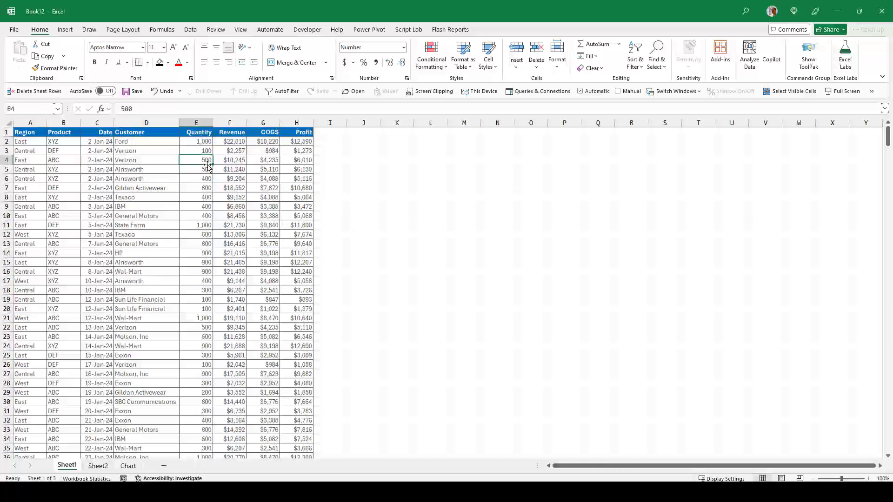
{"action": "left_click", "coordinate": [65, 30]}
{"action": "left_click", "coordinate": [22, 52]}
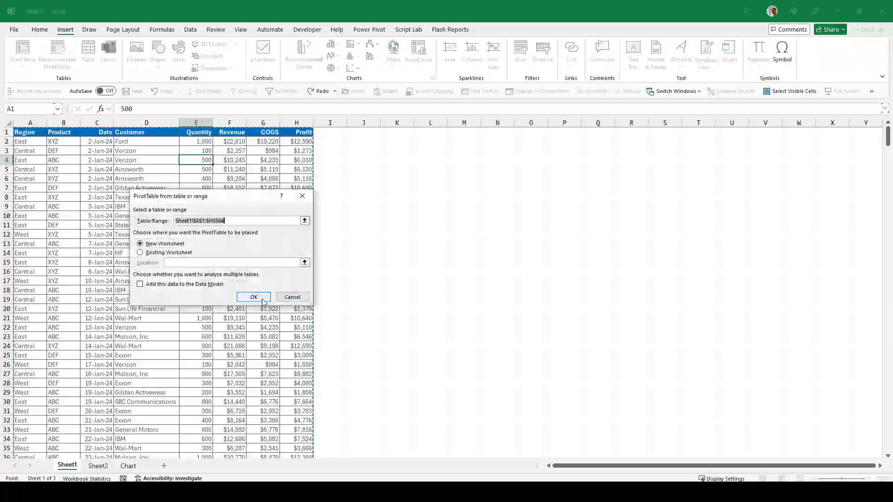
{"action": "left_click", "coordinate": [253, 297]}
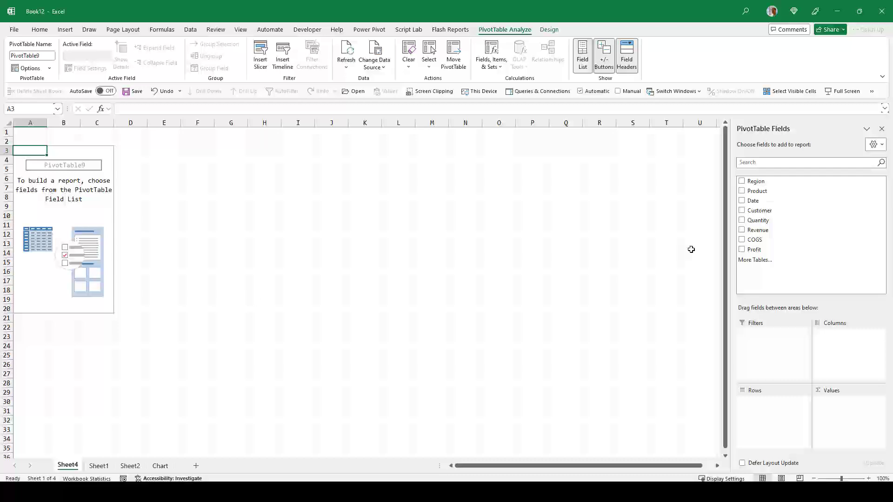
{"action": "left_click", "coordinate": [741, 210]}
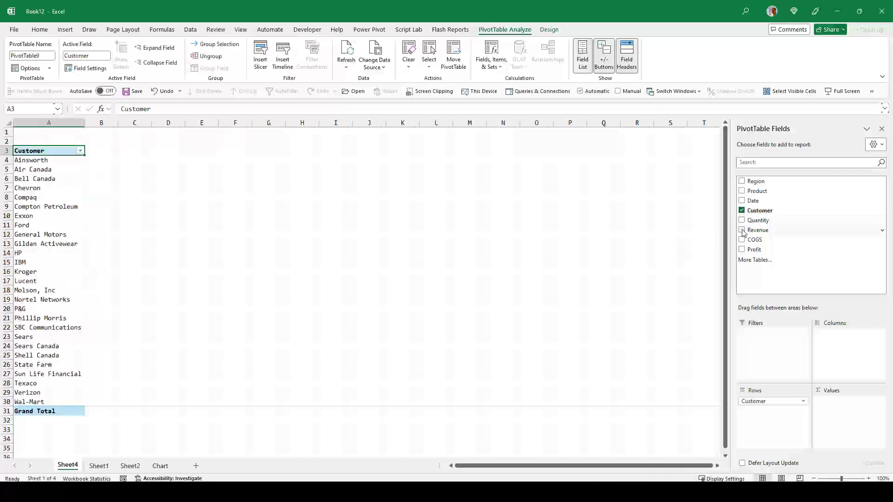
{"action": "left_click", "coordinate": [742, 230]}
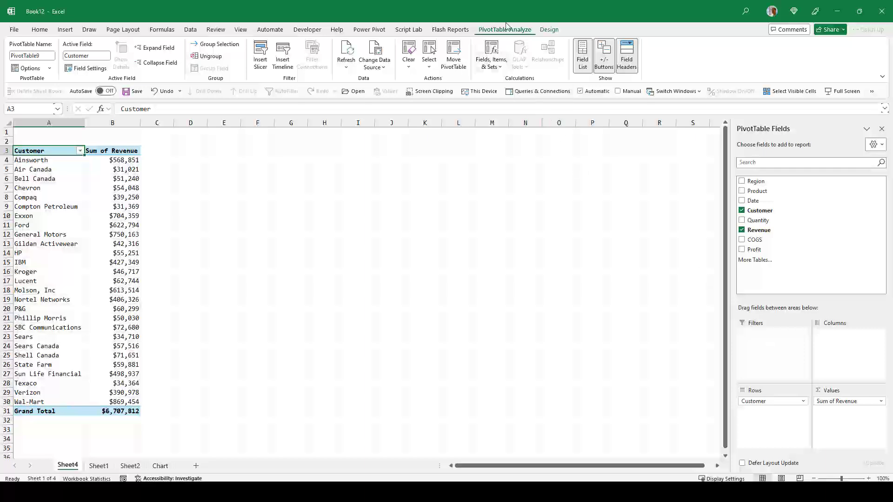
Step: Show the PivotTable Design commands and check whether they stay active when the cell selection leaves and re-enters the PivotTable
{"action": "left_click", "coordinate": [550, 30]}
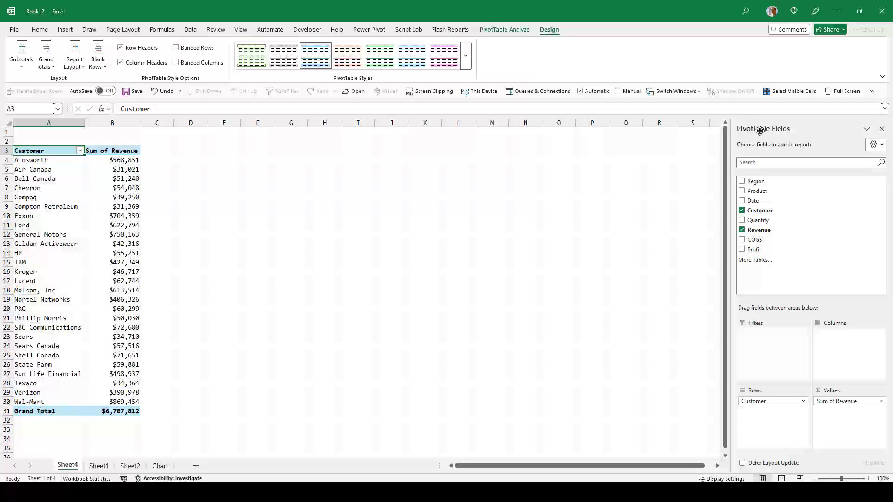
{"action": "left_click", "coordinate": [232, 170]}
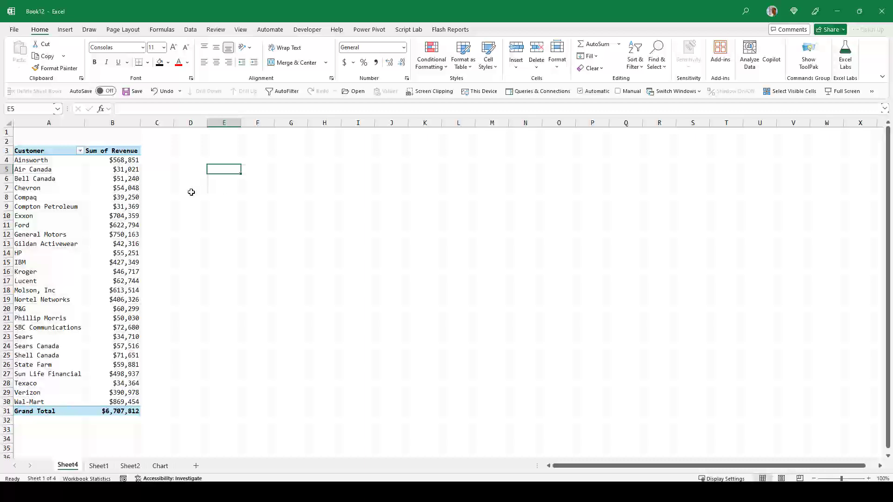
{"action": "left_click", "coordinate": [122, 178]}
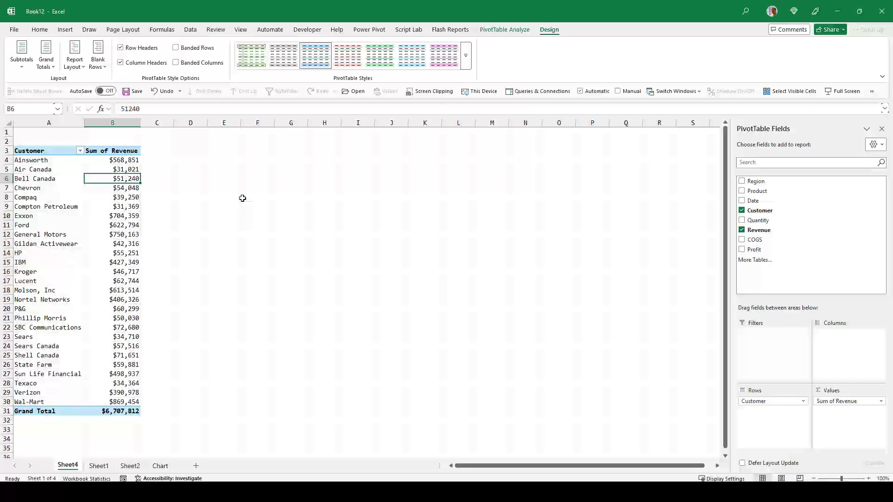
{"action": "key", "text": "Right"}
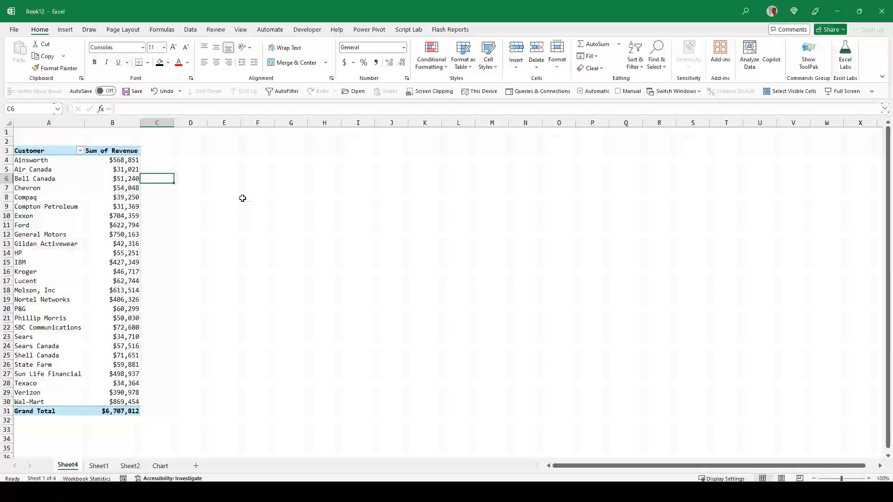
{"action": "key", "text": "Down"}
{"action": "key", "text": "Left"}
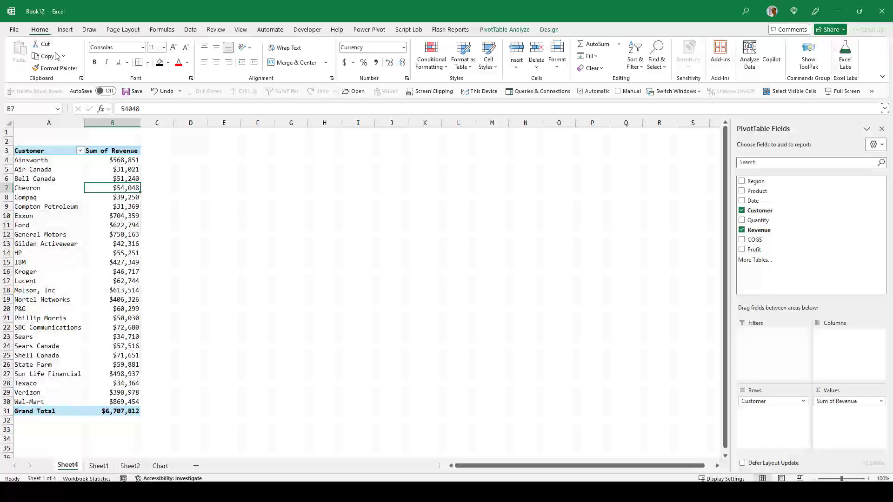
Step: On Sheet2, move the Drawing Toolbar shape to around columns H to K and colour the numbers in C5:E9 red
{"action": "left_click", "coordinate": [130, 467]}
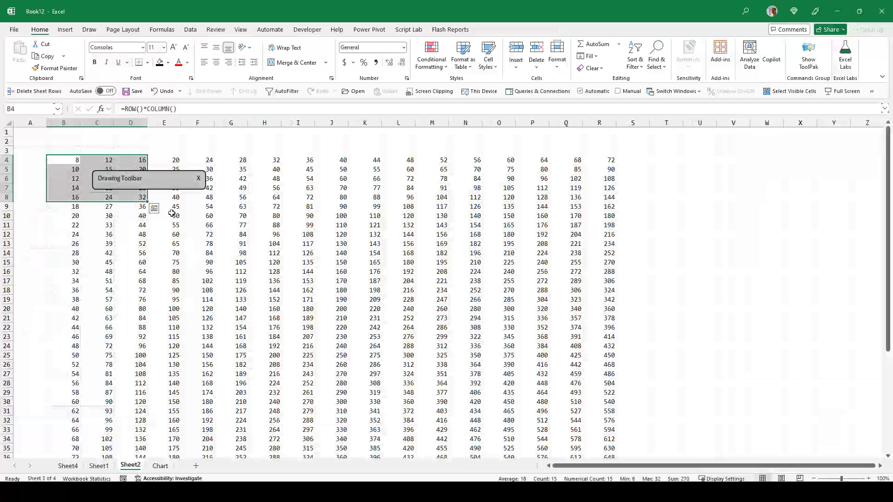
{"action": "left_click_drag", "start_coordinate": [154, 173], "coordinate": [322, 181]}
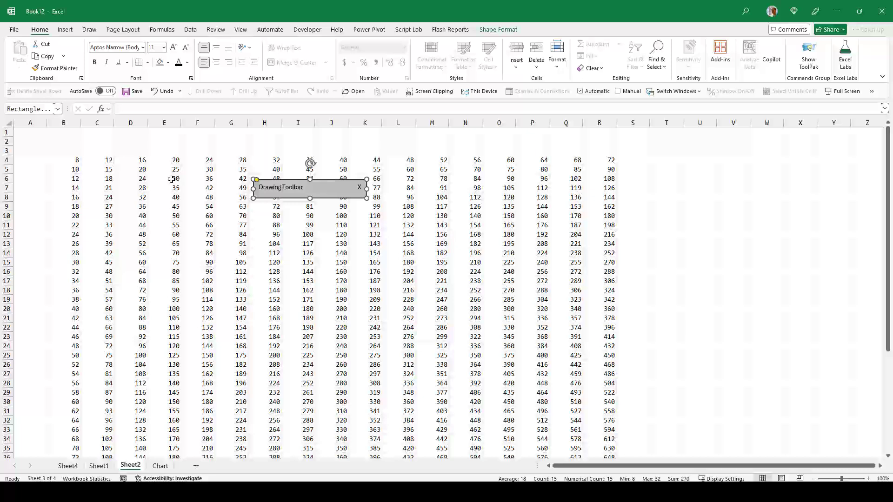
{"action": "left_click_drag", "start_coordinate": [109, 169], "coordinate": [159, 211]}
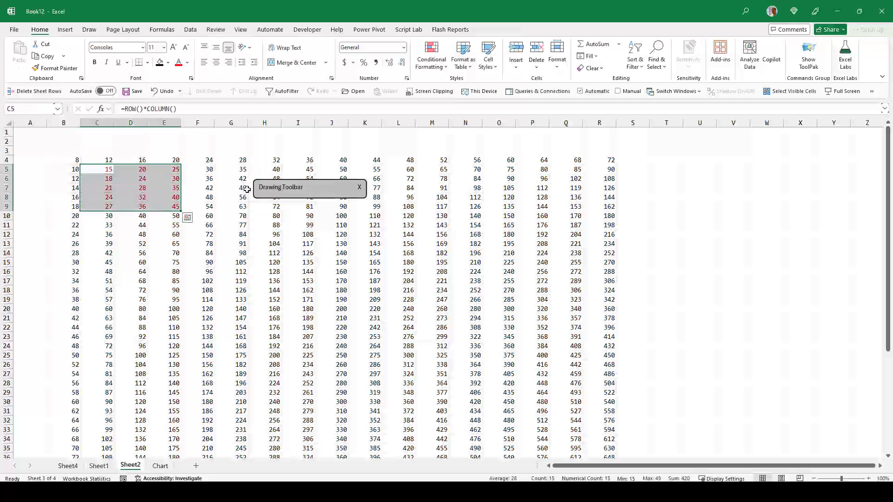
Step: Reposition the Drawing Toolbar shape over the number grid, leaving it around columns G to K, rows 7 to 9
{"action": "left_click_drag", "start_coordinate": [277, 183], "coordinate": [295, 259]}
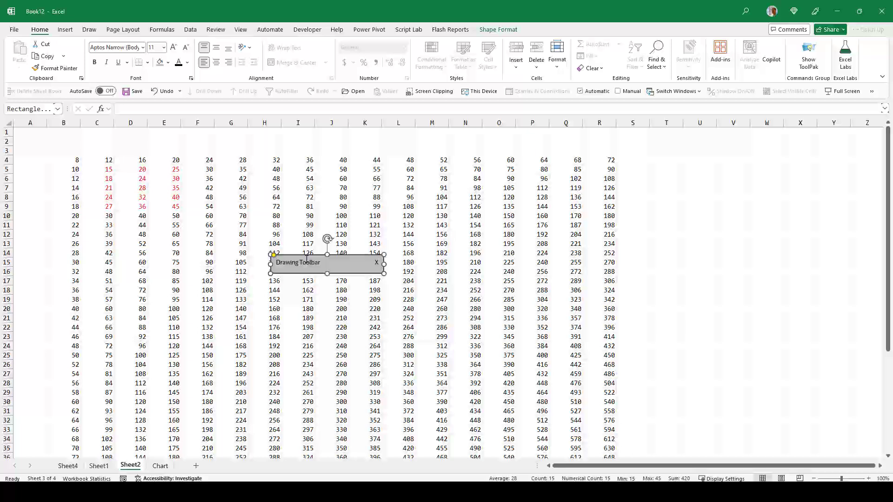
{"action": "mouse_move", "coordinate": [313, 259]}
{"action": "left_mouse_down"}
{"action": "mouse_move", "coordinate": [175, 284]}
{"action": "mouse_move", "coordinate": [210, 284]}
{"action": "mouse_move", "coordinate": [297, 215]}
{"action": "mouse_move", "coordinate": [400, 276]}
{"action": "left_mouse_up"}
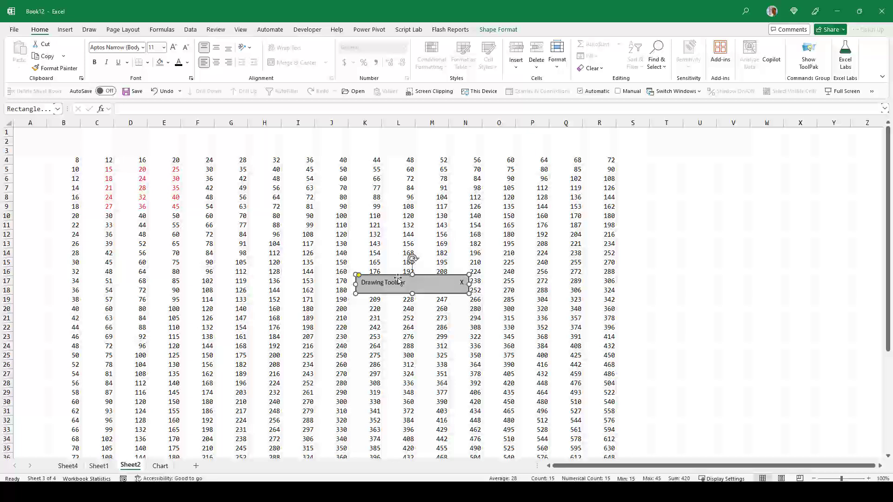
{"action": "mouse_move", "coordinate": [398, 279]}
{"action": "left_mouse_down"}
{"action": "mouse_move", "coordinate": [245, 306]}
{"action": "mouse_move", "coordinate": [200, 209]}
{"action": "mouse_move", "coordinate": [245, 264]}
{"action": "mouse_move", "coordinate": [283, 184]}
{"action": "left_mouse_up"}
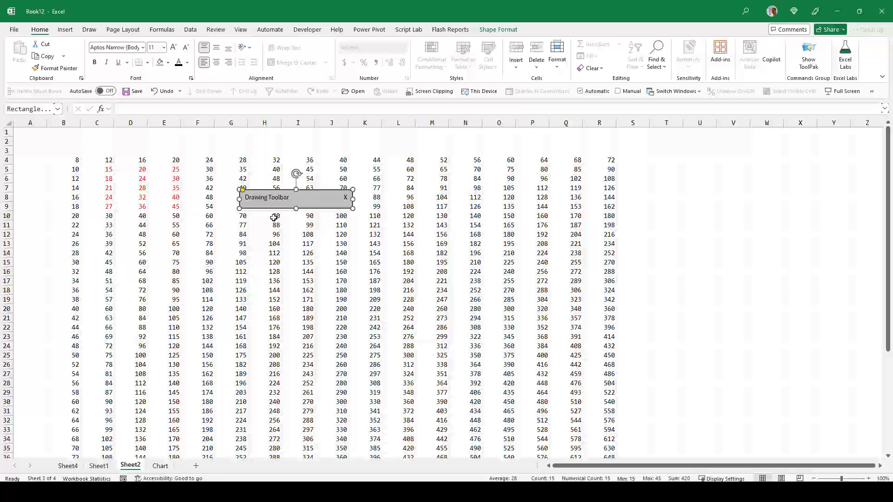
Step: On Sheet4, view the PivotTable Analyze and Design commands and test how they respond to selecting cells outside and inside the PivotTable
{"action": "left_click", "coordinate": [68, 465]}
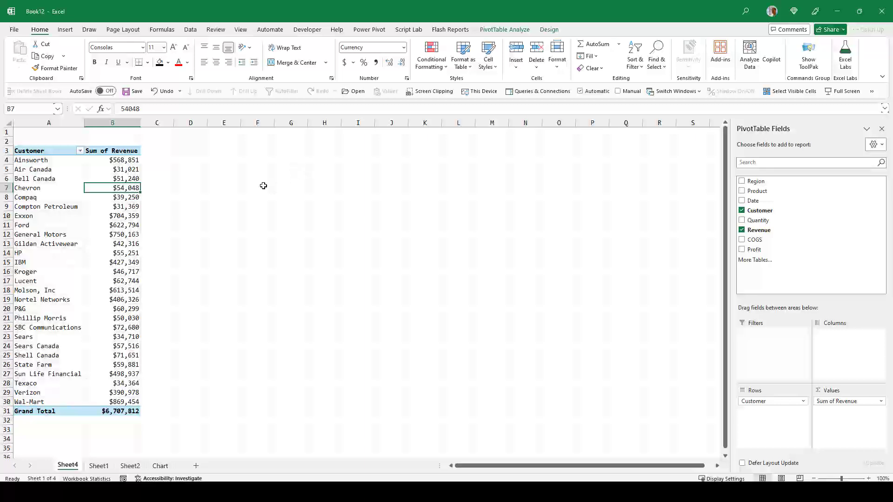
{"action": "left_click", "coordinate": [504, 29]}
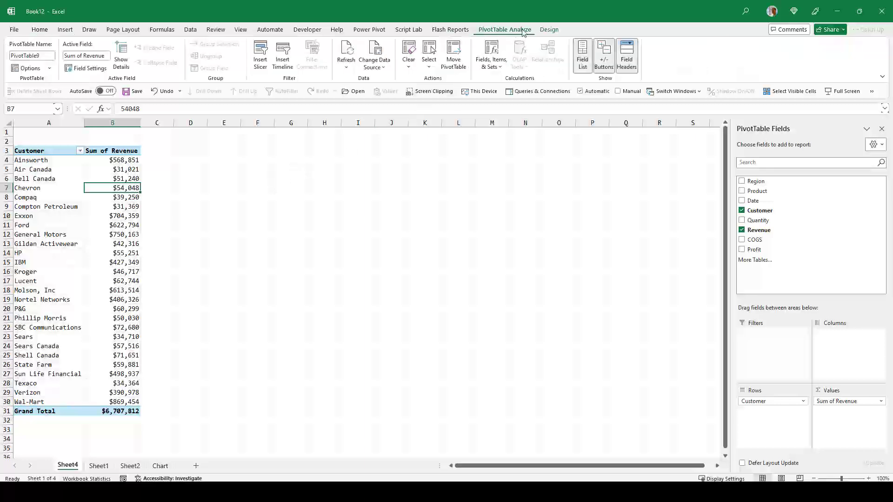
{"action": "left_click", "coordinate": [548, 30]}
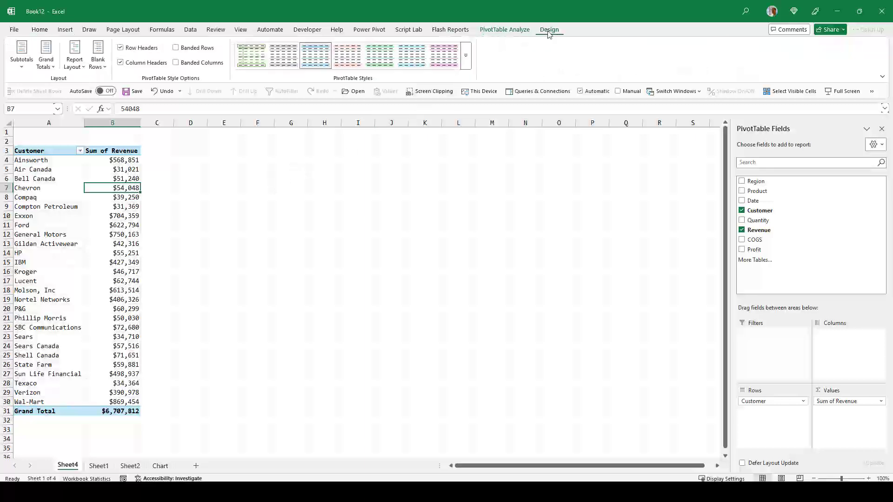
{"action": "left_click", "coordinate": [271, 194]}
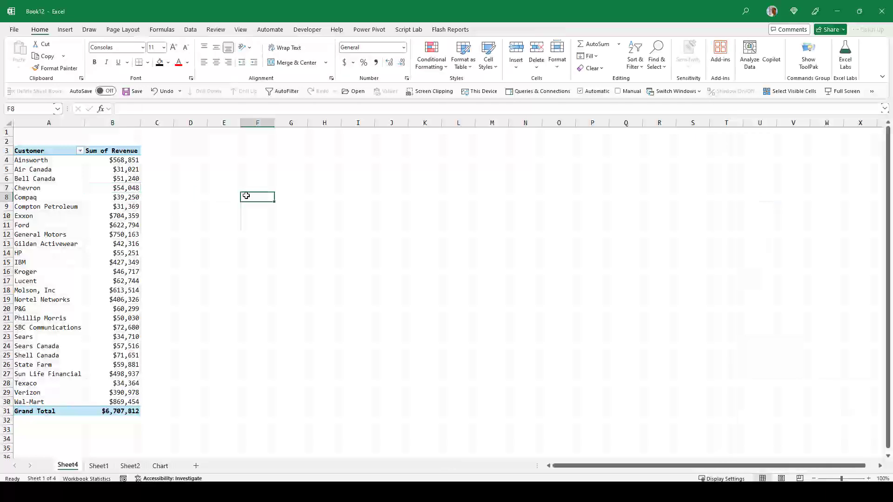
{"action": "left_click", "coordinate": [124, 187]}
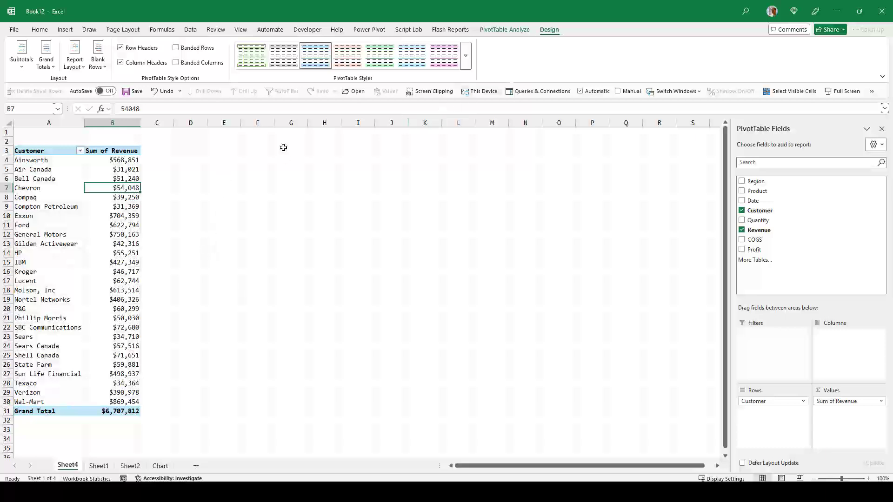
{"action": "left_click", "coordinate": [220, 150]}
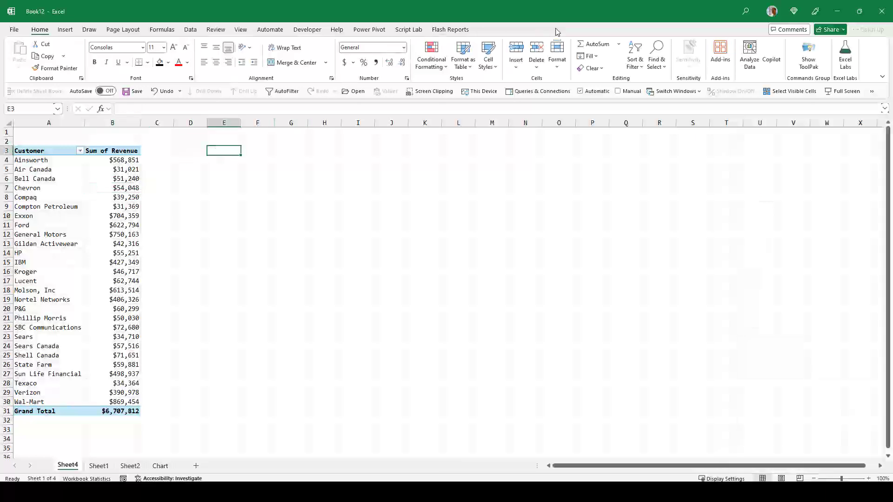
{"action": "left_click", "coordinate": [118, 171]}
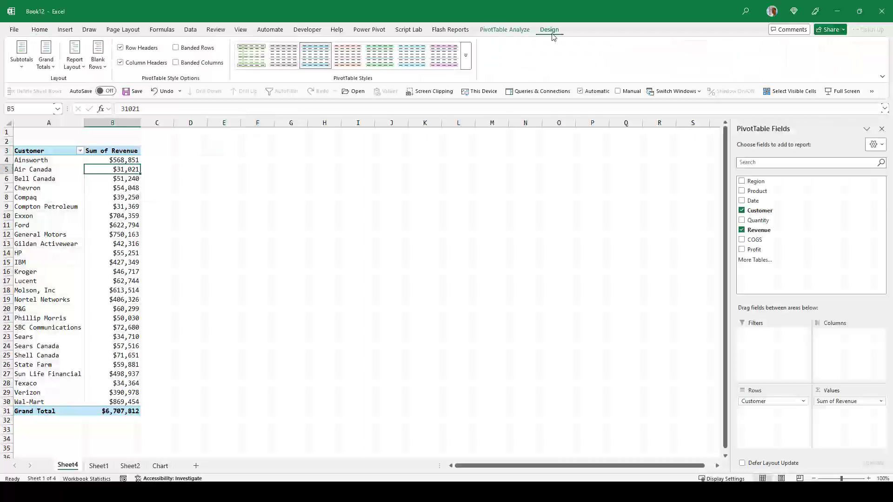
Step: On the Chart sheet, show the chart Format commands and check which commands return after deselecting and reselecting the chart
{"action": "left_click", "coordinate": [159, 466]}
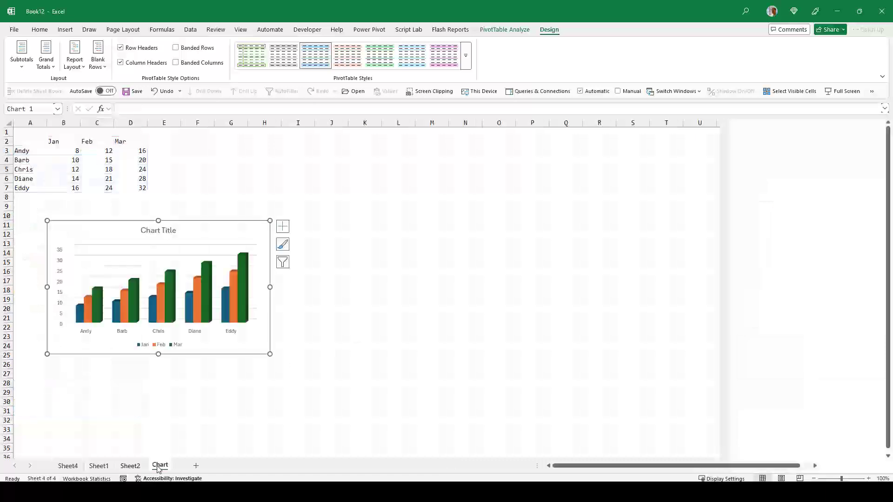
{"action": "left_click", "coordinate": [533, 30]}
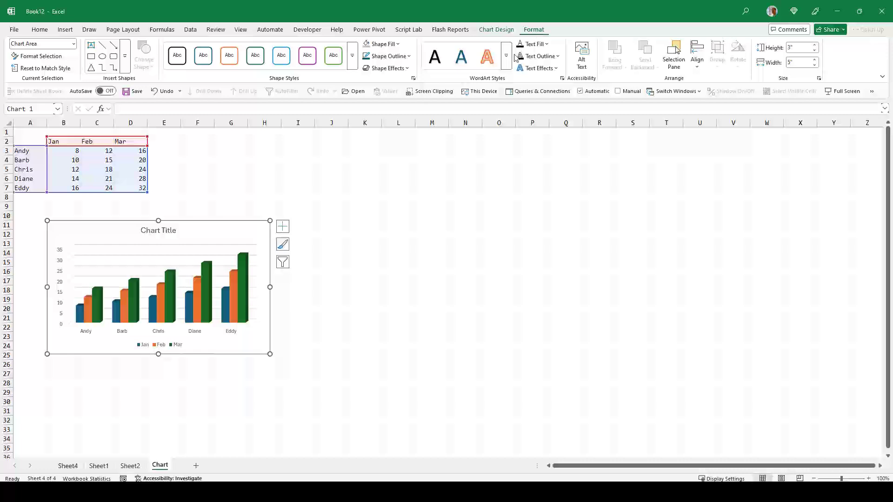
{"action": "left_click", "coordinate": [359, 224]}
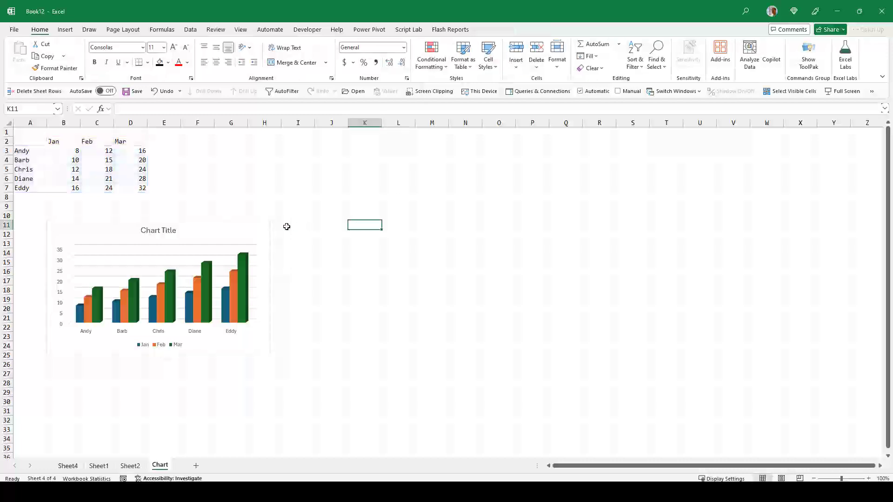
{"action": "left_click", "coordinate": [265, 228]}
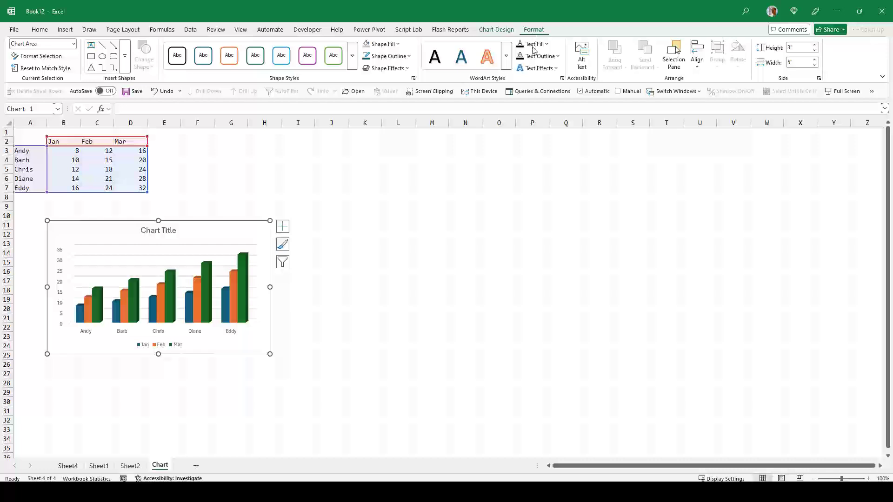
Step: On Sheet4, retest the Design commands after selecting two cells outside the PivotTable, and after moving one cell out and back
{"action": "left_click", "coordinate": [67, 466]}
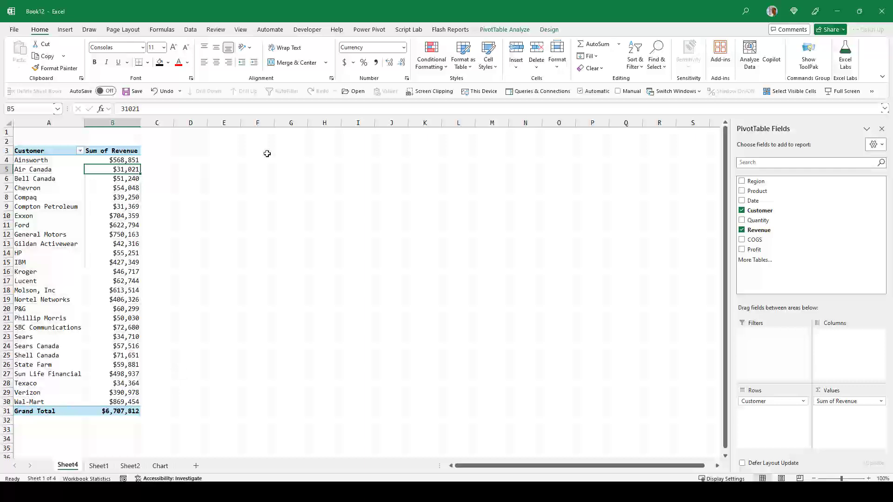
{"action": "left_click", "coordinate": [552, 30]}
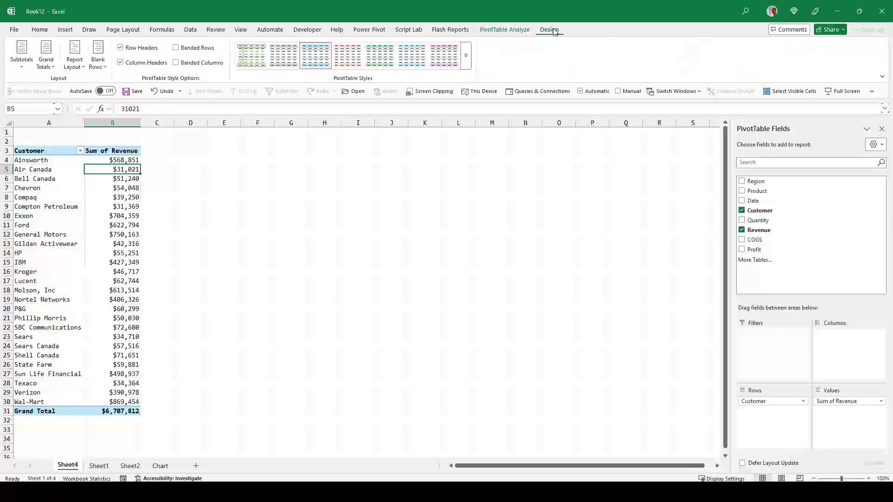
{"action": "left_click", "coordinate": [231, 160]}
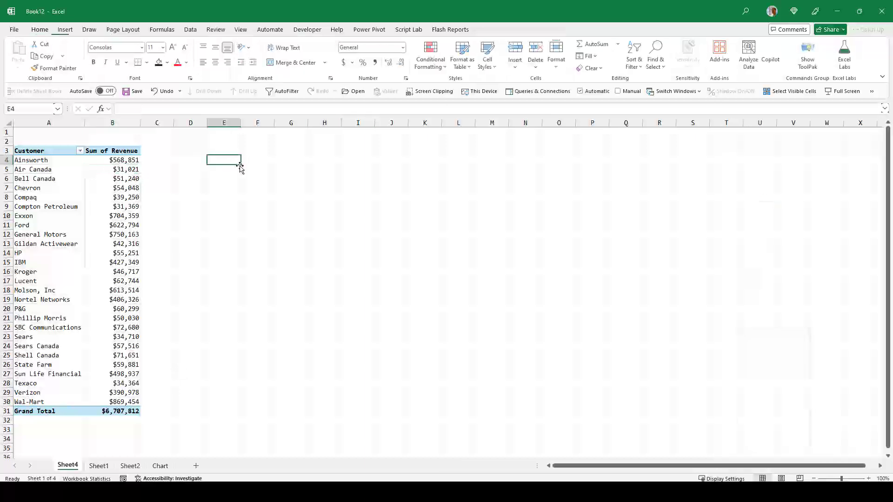
{"action": "left_click", "coordinate": [264, 189]}
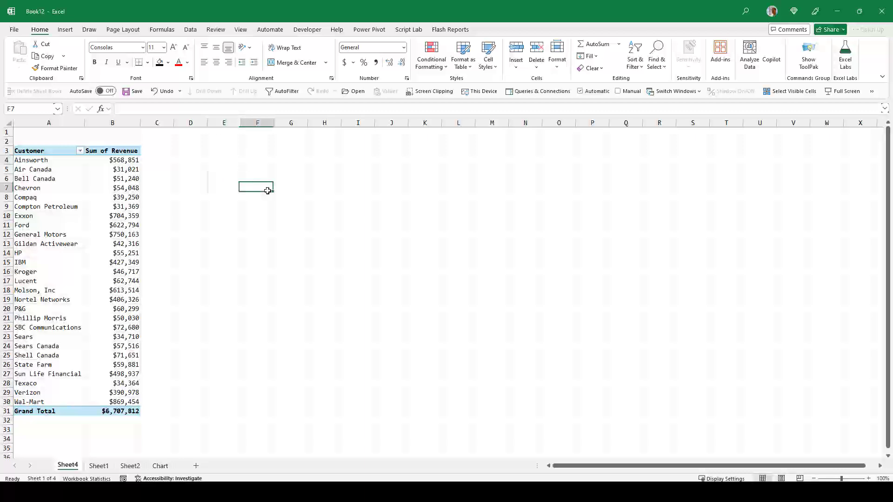
{"action": "left_click", "coordinate": [133, 188]}
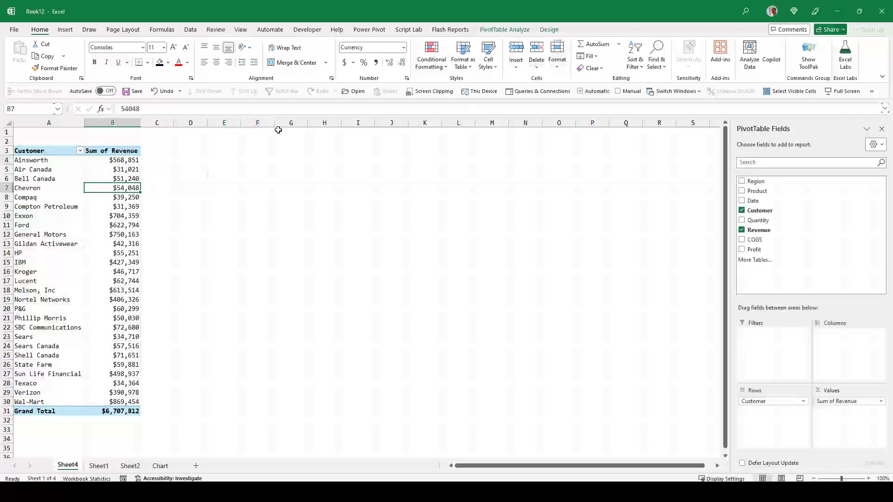
{"action": "left_click", "coordinate": [547, 30]}
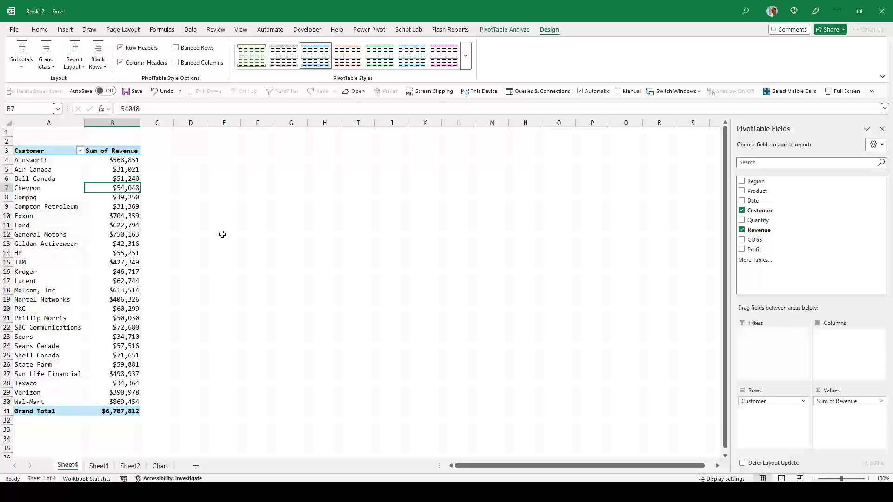
{"action": "key", "text": "Right"}
{"action": "key", "text": "Left"}
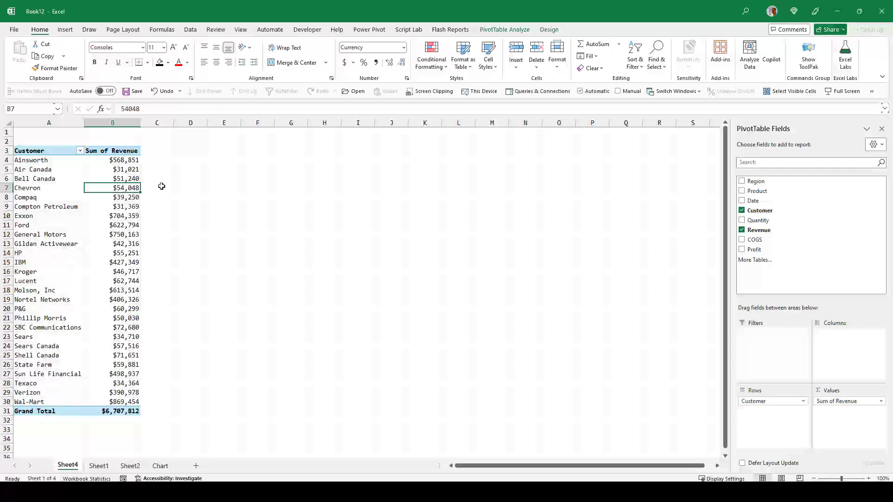
{"action": "left_click", "coordinate": [549, 29]}
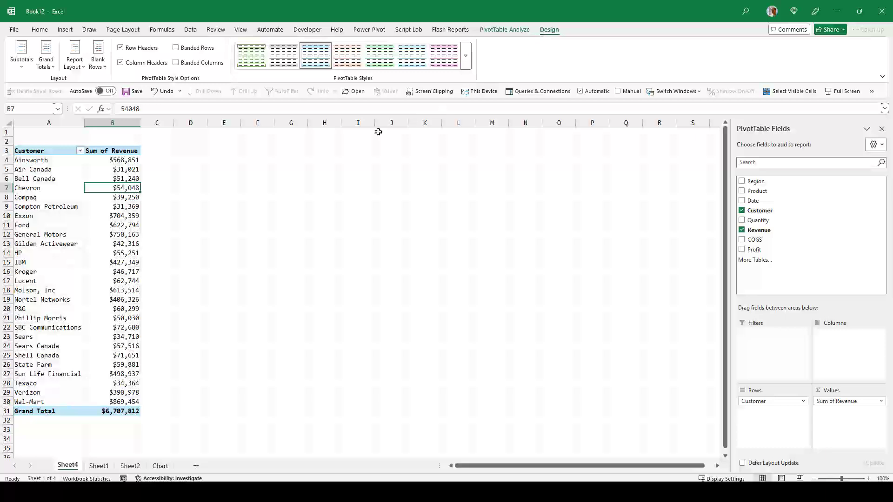
Step: Test the Design commands by selecting C7 outside the PivotTable and returning to B7, and reopen the Design commands
{"action": "left_click", "coordinate": [149, 186]}
{"action": "left_click", "coordinate": [125, 188]}
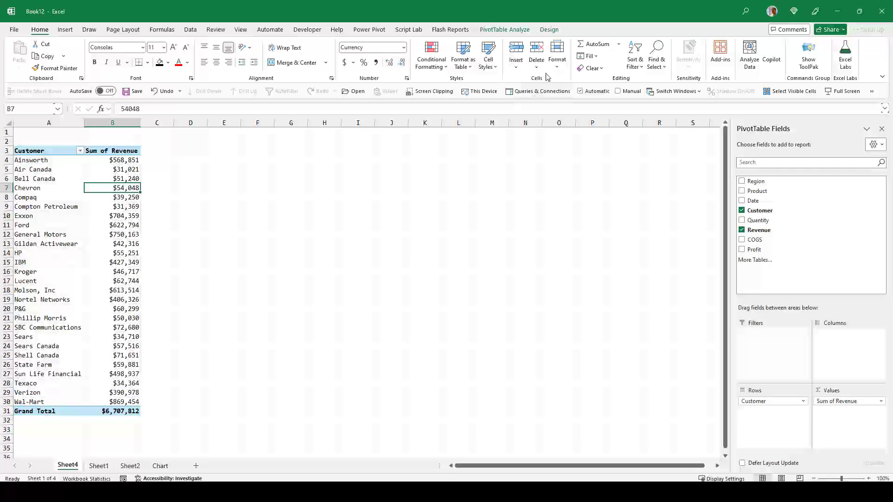
{"action": "left_click", "coordinate": [549, 30]}
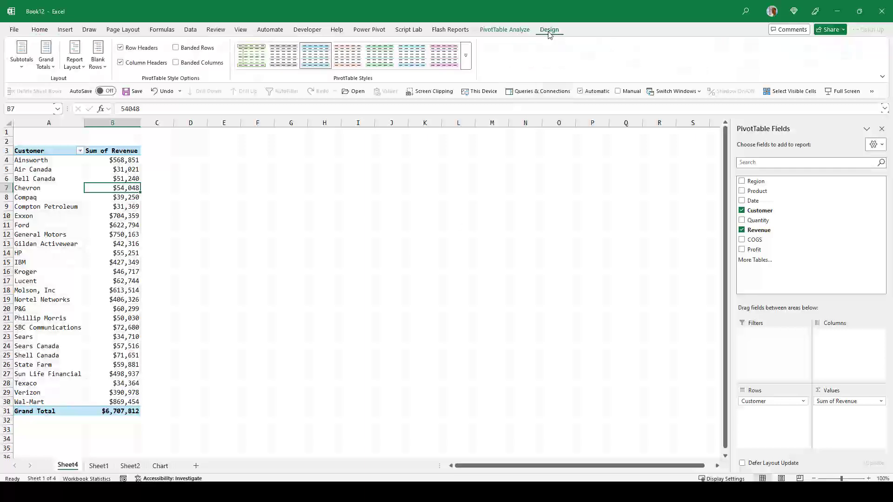
Step: On the Chart sheet, test the chart Format commands by reselecting the chart after selecting one outside cell, and again after selecting two
{"action": "left_click", "coordinate": [161, 466]}
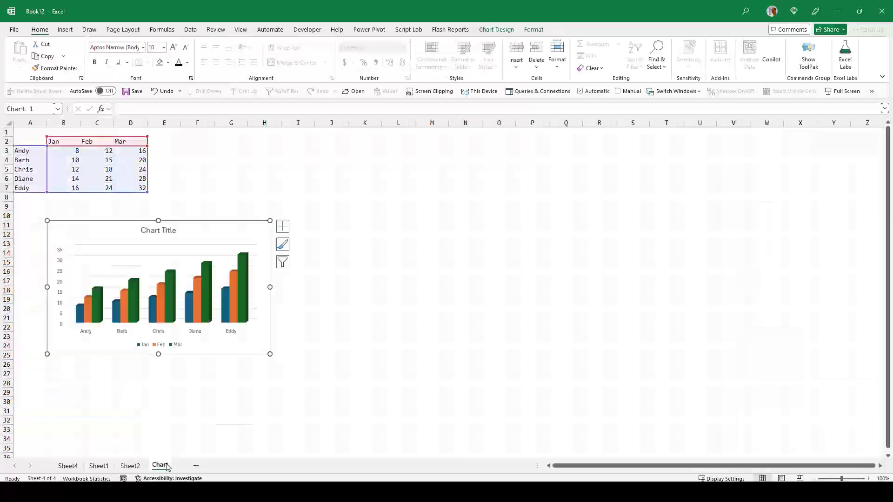
{"action": "left_click", "coordinate": [533, 33]}
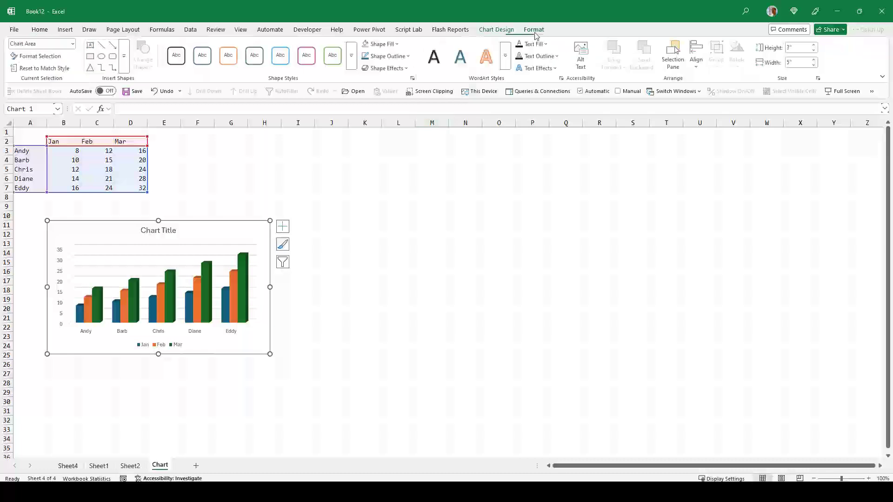
{"action": "left_click", "coordinate": [295, 178]}
{"action": "left_click", "coordinate": [261, 228]}
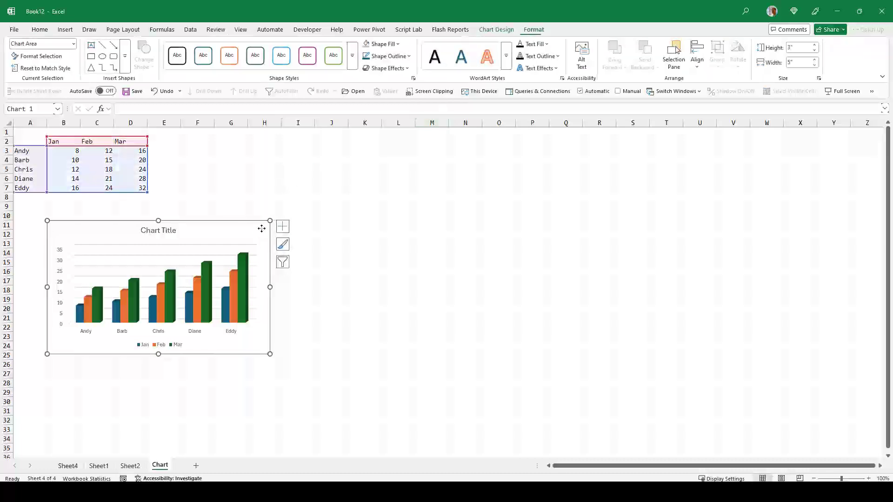
{"action": "left_click", "coordinate": [305, 188]}
{"action": "left_click", "coordinate": [337, 186]}
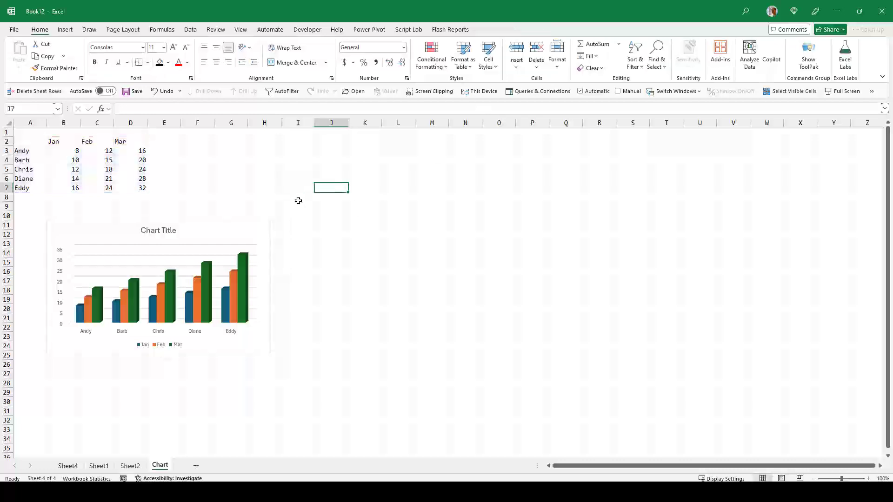
{"action": "left_click", "coordinate": [256, 226]}
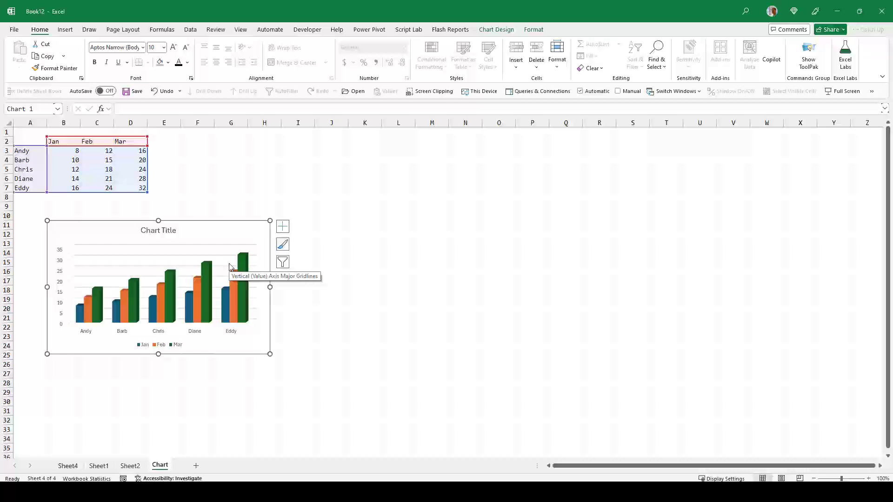
Step: On Sheet2, move the Drawing Toolbar shape off the red numbers to around columns G to J, rows 13 to 14
{"action": "left_click", "coordinate": [131, 465]}
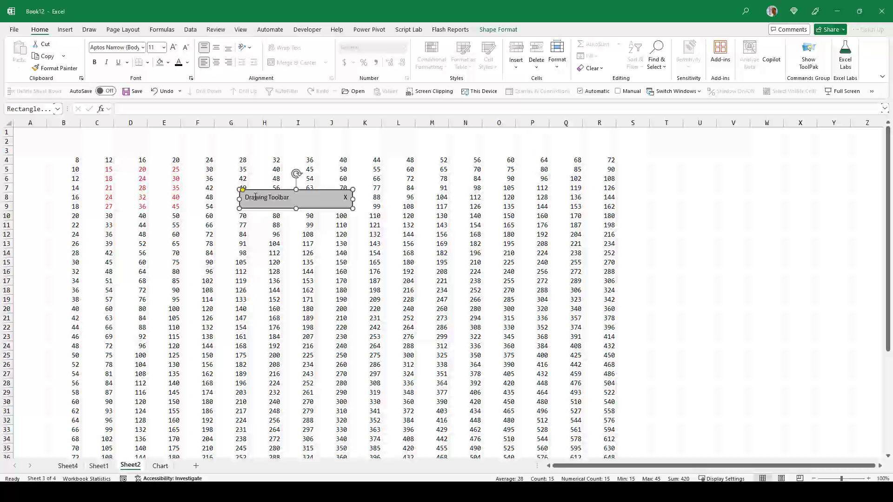
{"action": "mouse_move", "coordinate": [259, 190]}
{"action": "left_mouse_down"}
{"action": "mouse_move", "coordinate": [187, 241]}
{"action": "mouse_move", "coordinate": [116, 250]}
{"action": "mouse_move", "coordinate": [167, 204]}
{"action": "mouse_move", "coordinate": [250, 298]}
{"action": "mouse_move", "coordinate": [359, 235]}
{"action": "mouse_move", "coordinate": [296, 200]}
{"action": "mouse_move", "coordinate": [292, 187]}
{"action": "mouse_move", "coordinate": [119, 296]}
{"action": "mouse_move", "coordinate": [130, 291]}
{"action": "mouse_move", "coordinate": [136, 188]}
{"action": "left_mouse_up"}
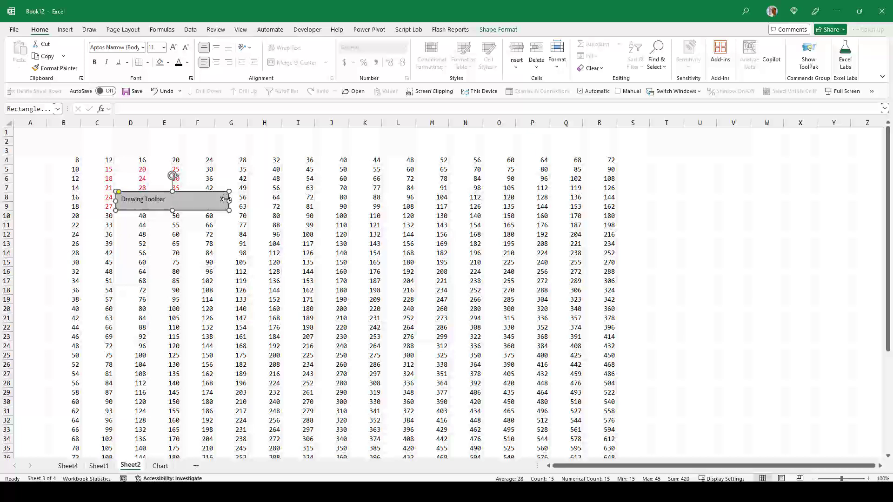
{"action": "mouse_move", "coordinate": [212, 195]}
{"action": "left_mouse_down"}
{"action": "mouse_move", "coordinate": [235, 218]}
{"action": "mouse_move", "coordinate": [312, 243]}
{"action": "left_mouse_up"}
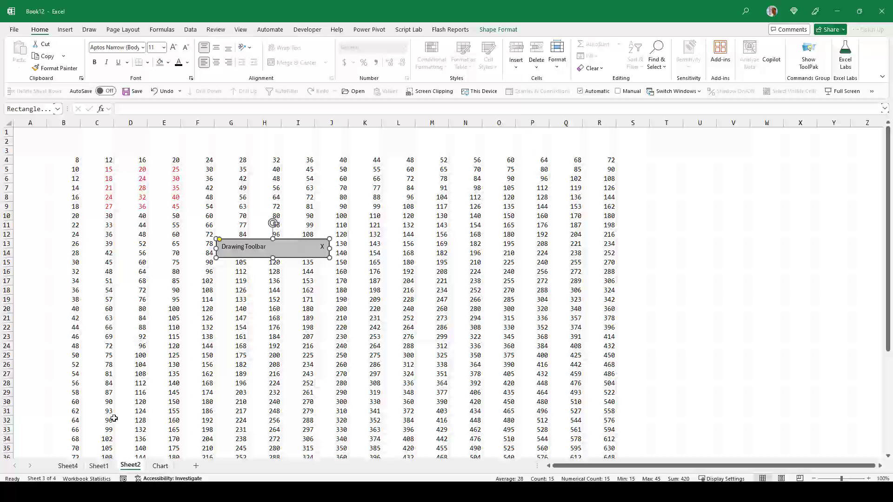
Step: On Sheet4, view the Design and PivotTable Analyze commands, and hide and redisplay the PivotTable field list
{"action": "left_click", "coordinate": [69, 466]}
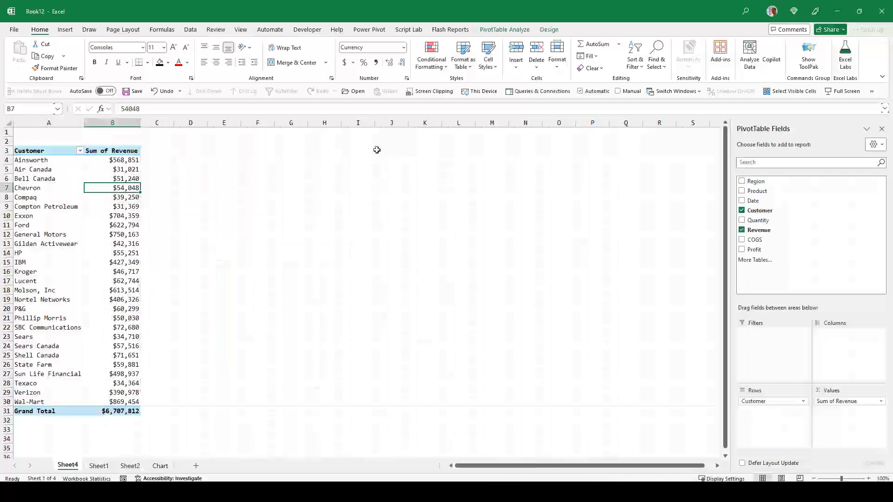
{"action": "left_click", "coordinate": [548, 30]}
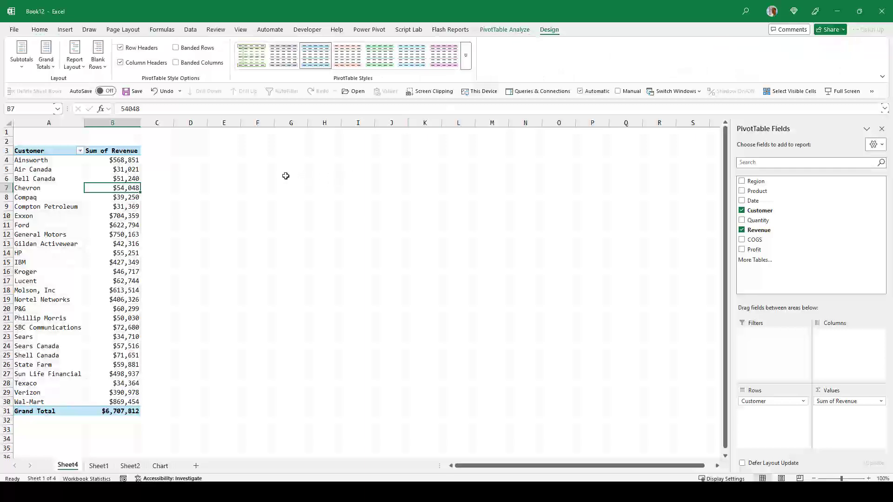
{"action": "left_click", "coordinate": [491, 31]}
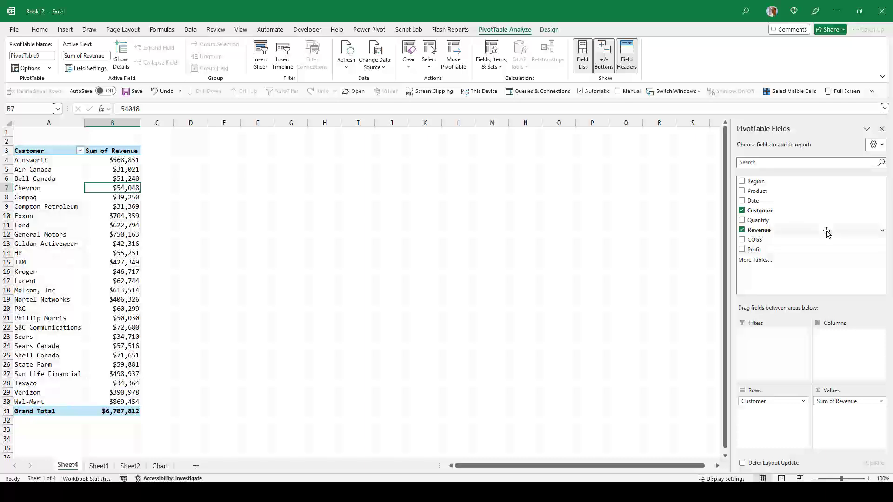
{"action": "left_click", "coordinate": [583, 54]}
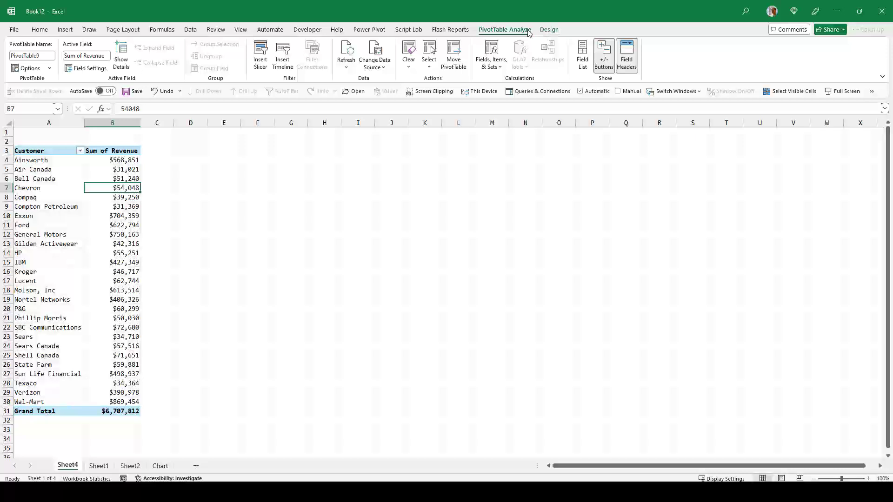
{"action": "left_click", "coordinate": [582, 56]}
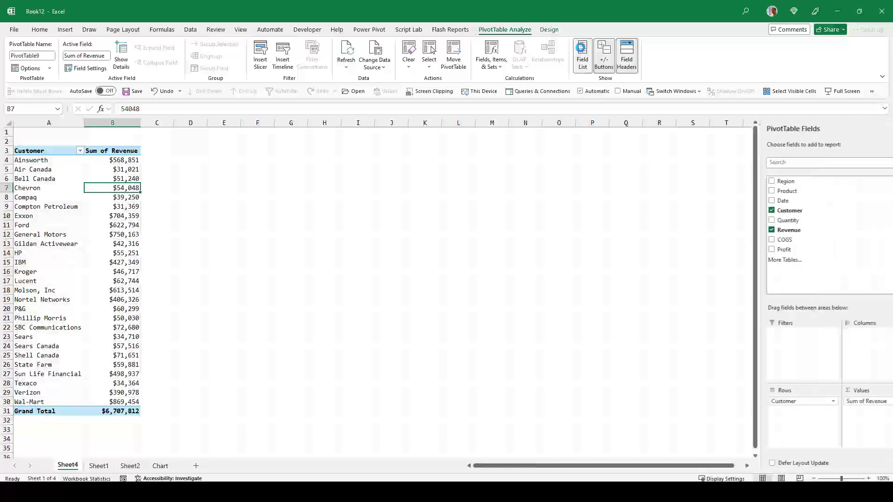